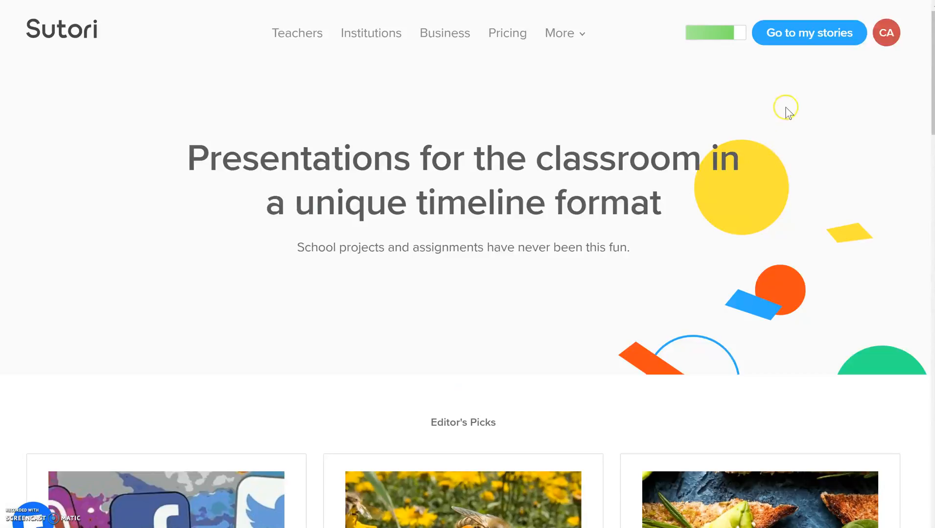
Go to the account's stories overview and create a new blank story.
left_click(801, 47)
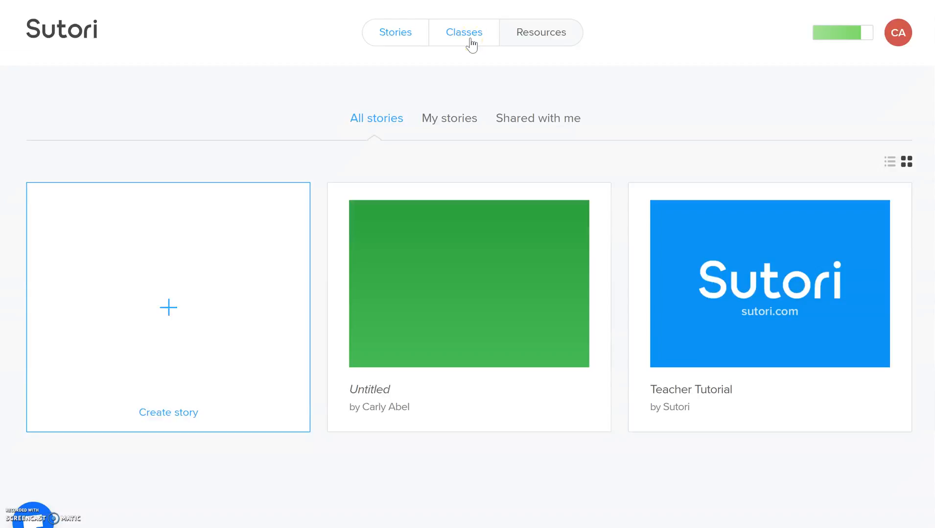
left_click(406, 42)
left_click(401, 41)
left_click(377, 247)
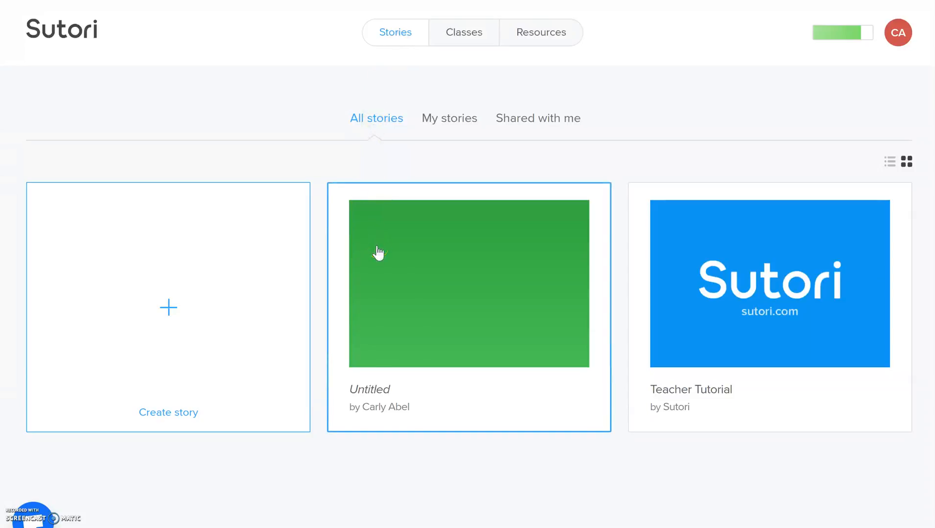
left_click(192, 298)
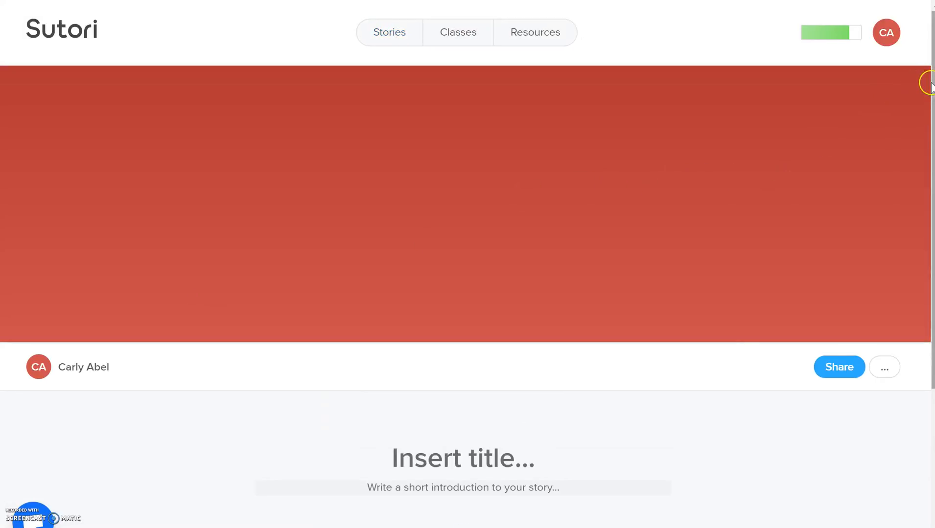
Title the new story "Number the Stars".
scroll(468, 264, "down", 2)
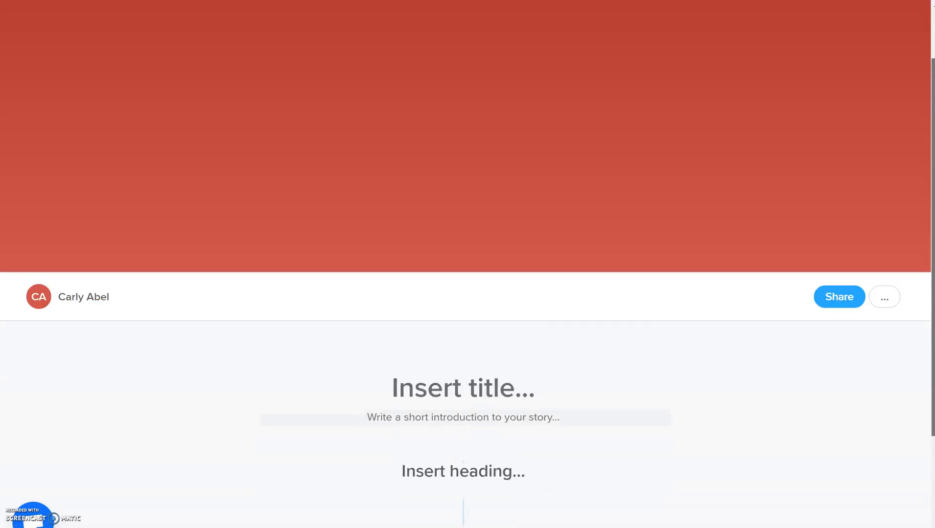
left_click(425, 386)
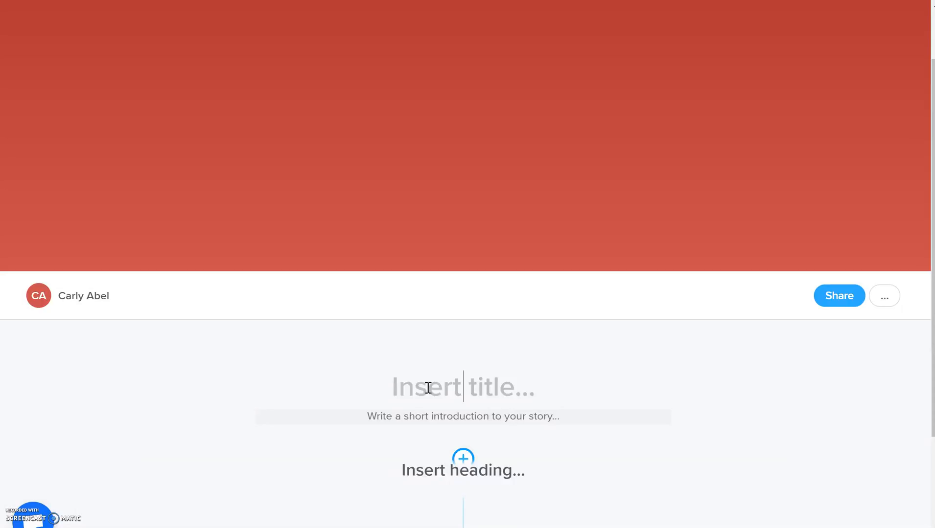
type("Numb")
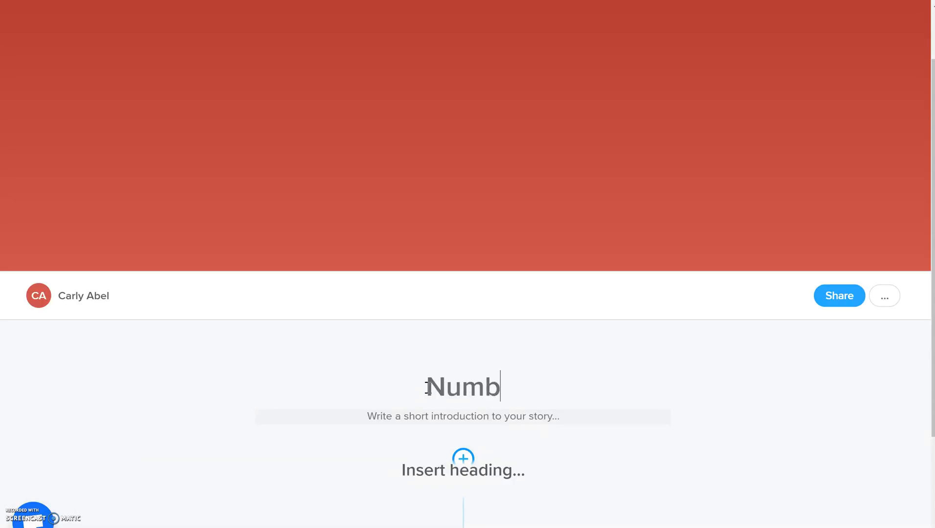
type("er the Stars")
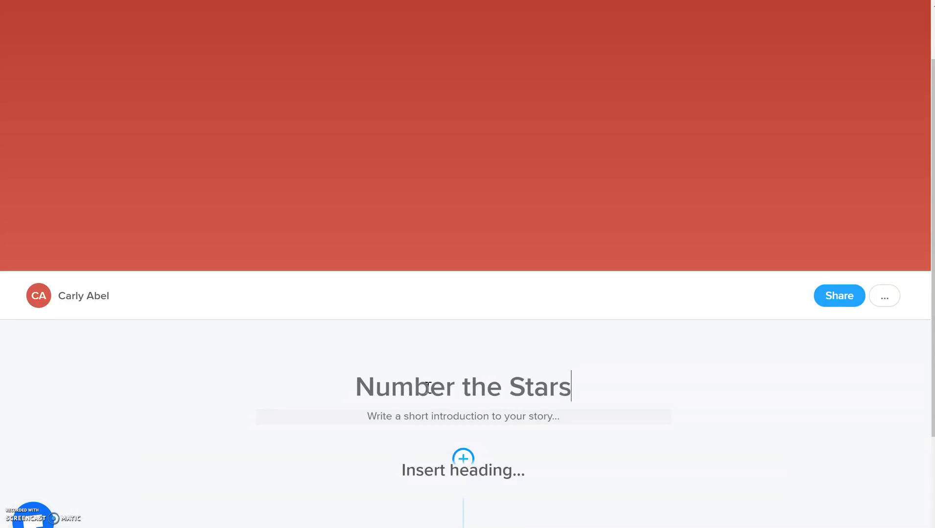
Write the story introduction "The story of a unique friendship between two unlikely friends during WWII.".
left_click(414, 460)
left_click(445, 415)
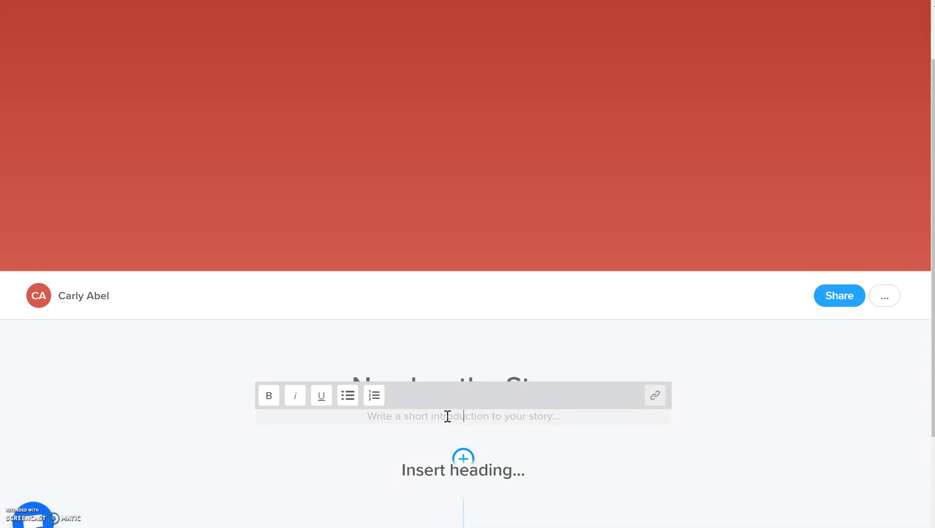
type("The story o")
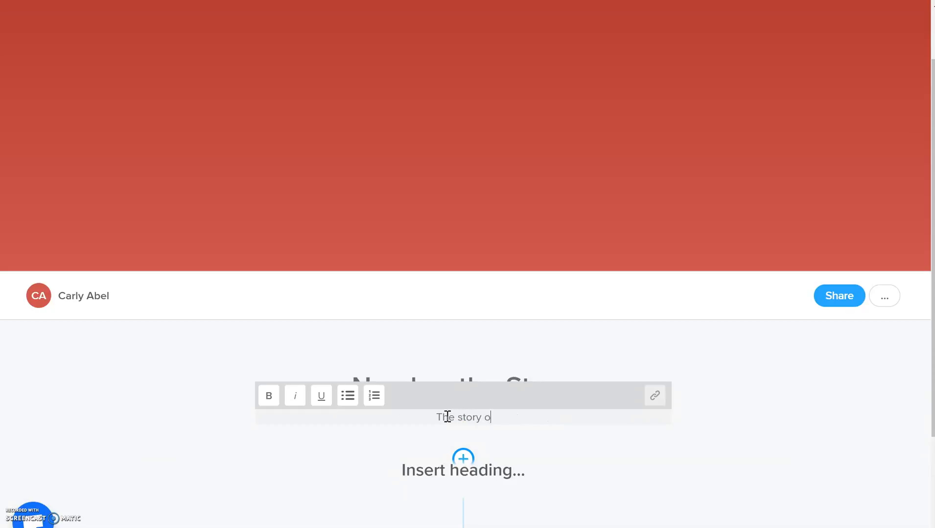
type("f a unique frien")
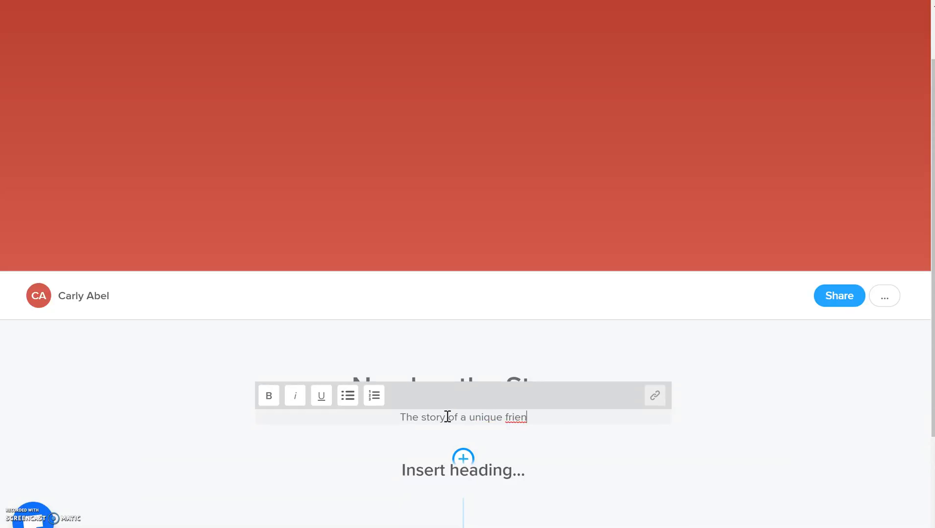
type("dship bete")
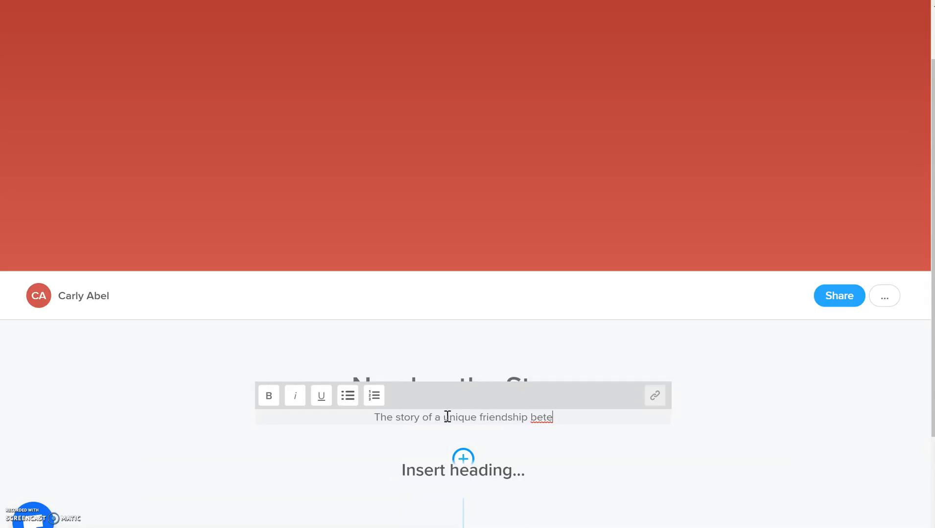
key("BackSpace")
type("ween two ")
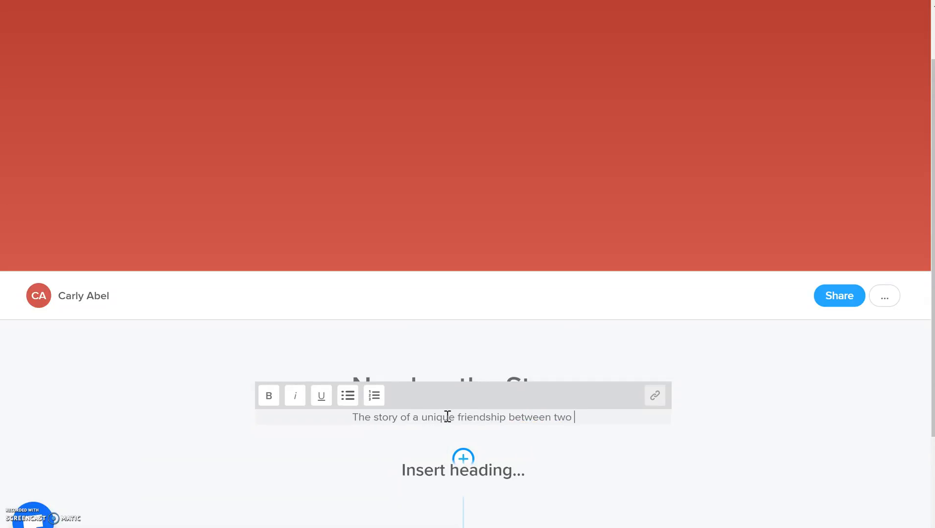
type("unlikey")
key("BackSpace")
type("ly friends during WWII.")
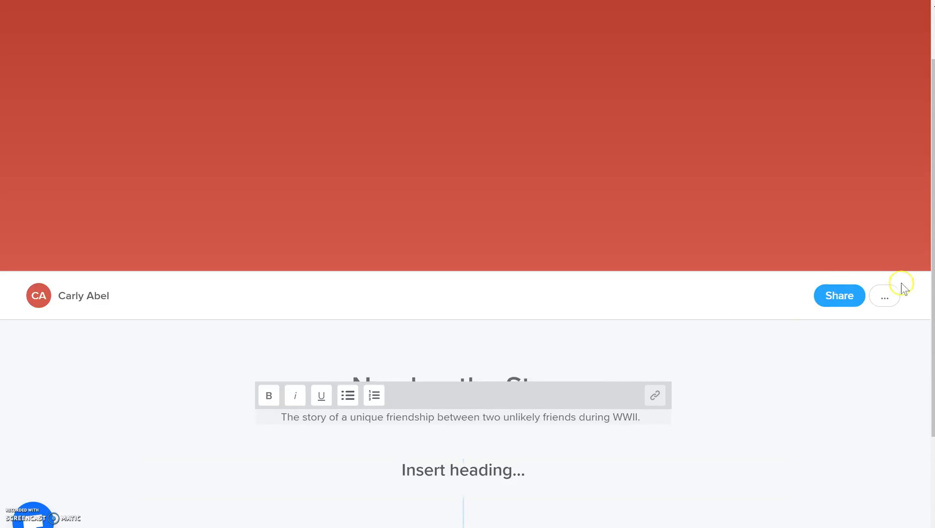
Name the first section heading of the timeline "Introduction".
mouse_move(473, 463)
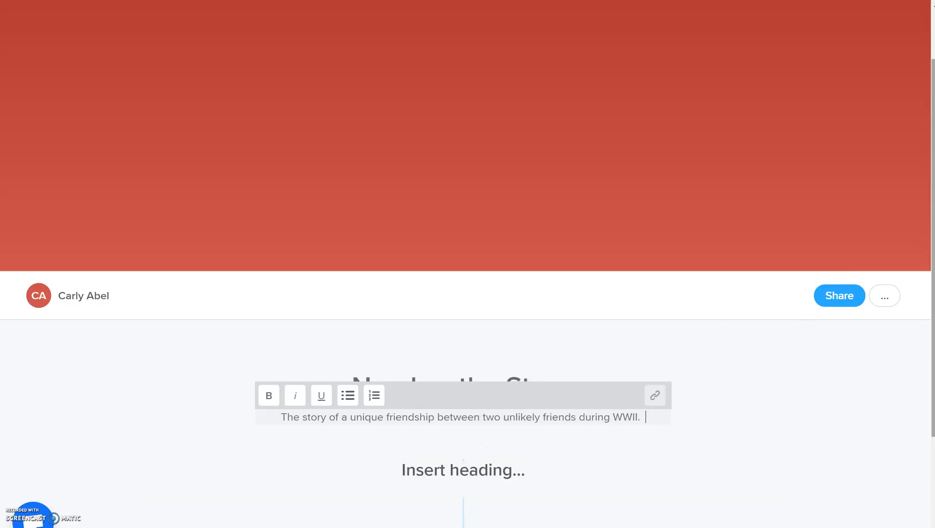
scroll(467, 265, "down", 2)
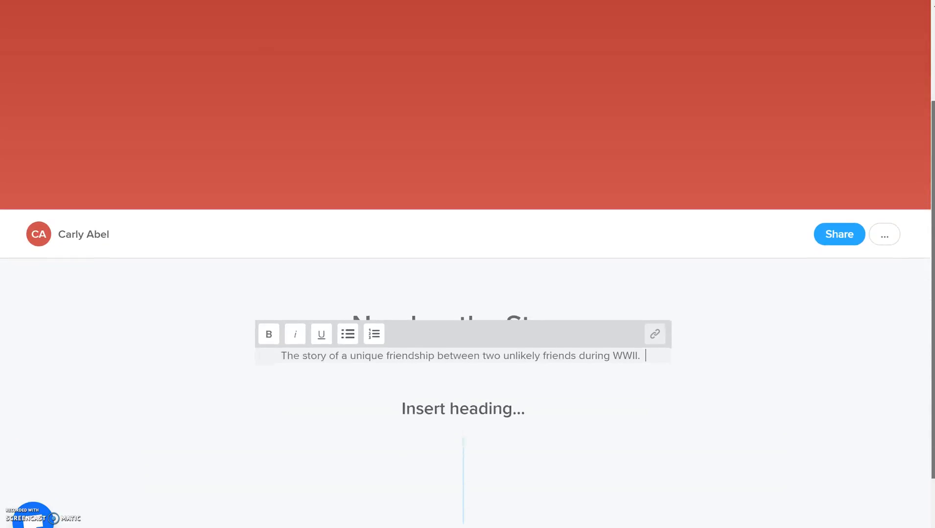
scroll(467, 264, "down", 1)
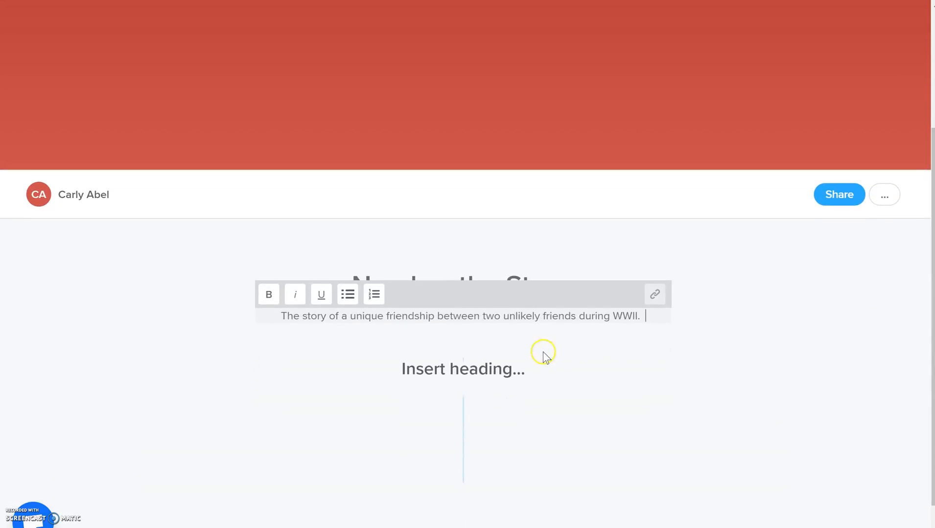
left_click(476, 365)
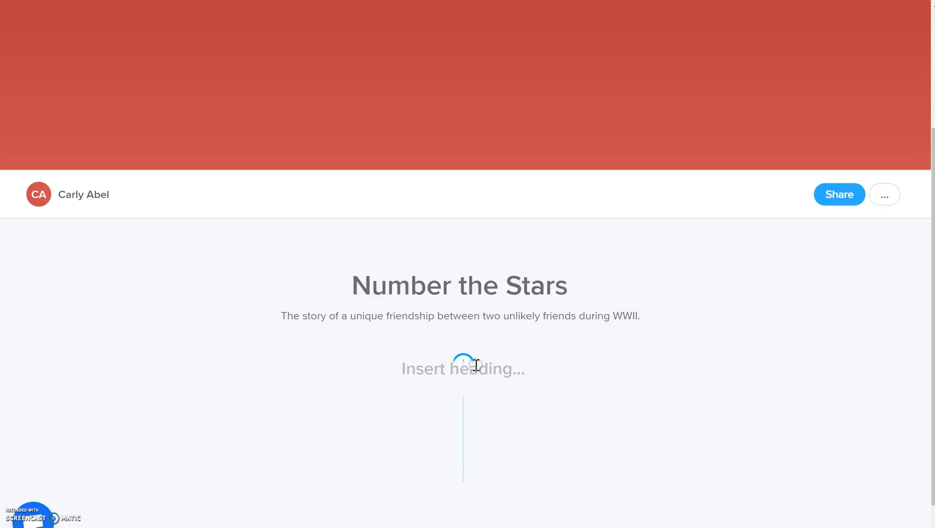
type("Introduction")
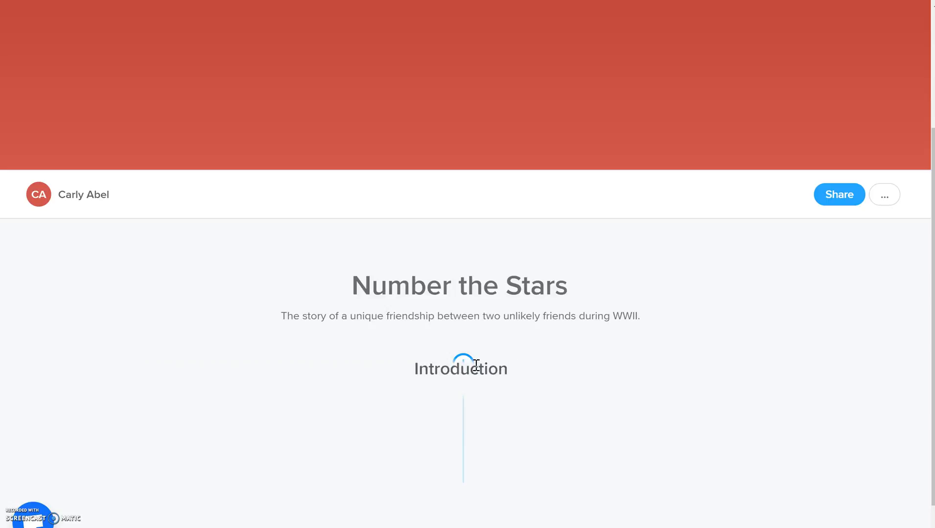
left_click(485, 389)
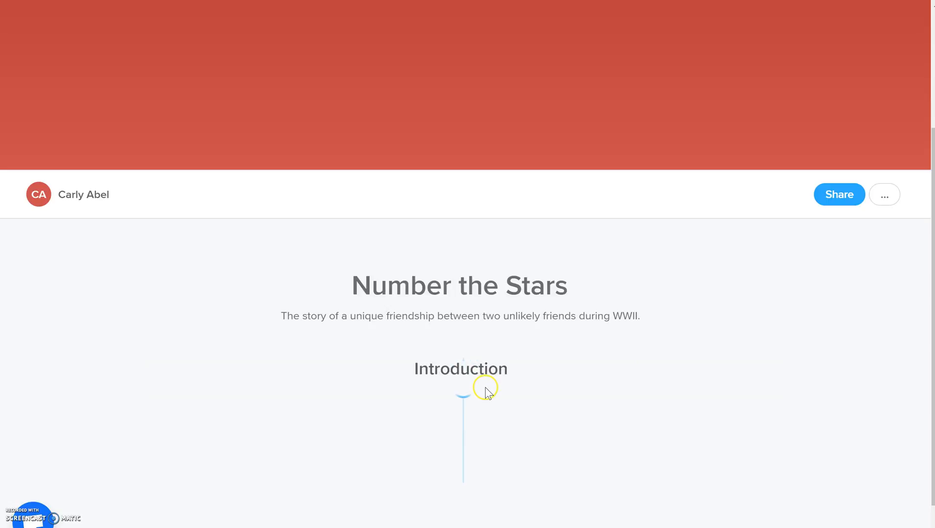
Add a text block under the Introduction heading reading "Nazis raid apartments in Poland.".
left_click(464, 404)
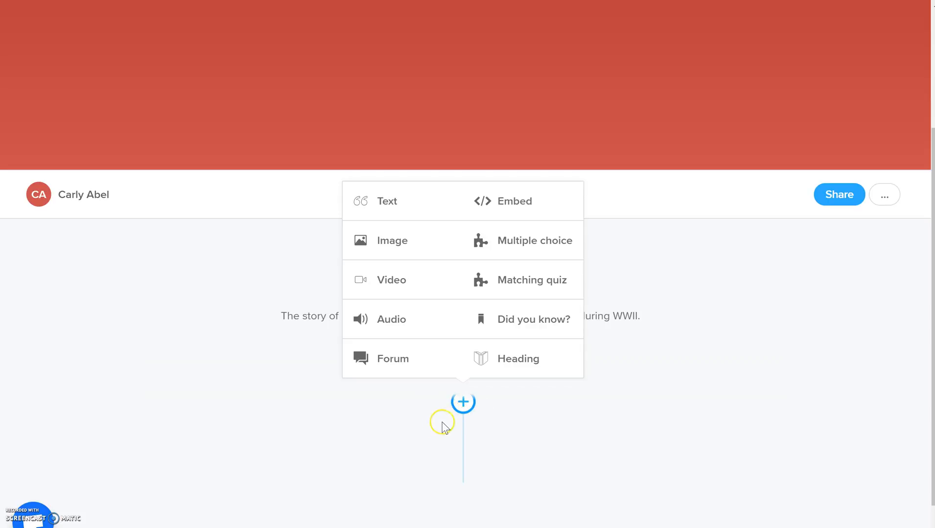
left_click(421, 436)
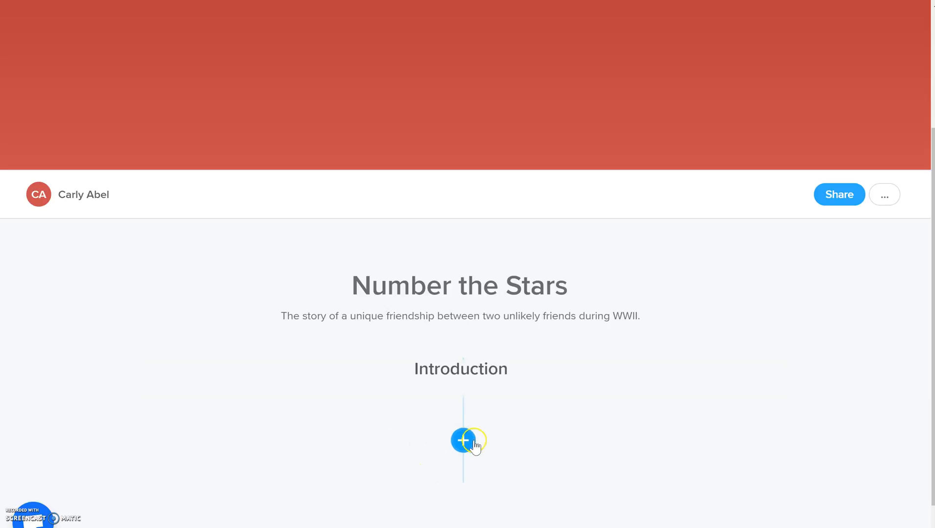
left_click(463, 427)
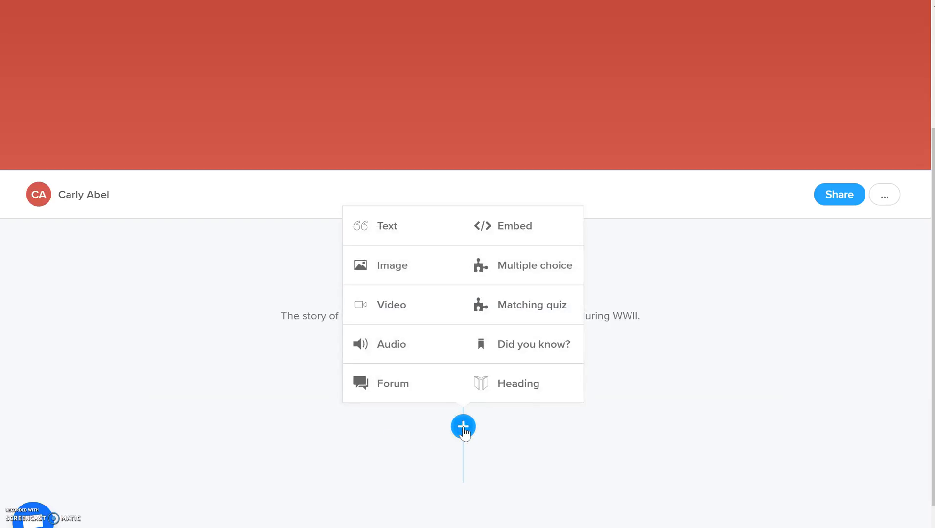
left_click(382, 244)
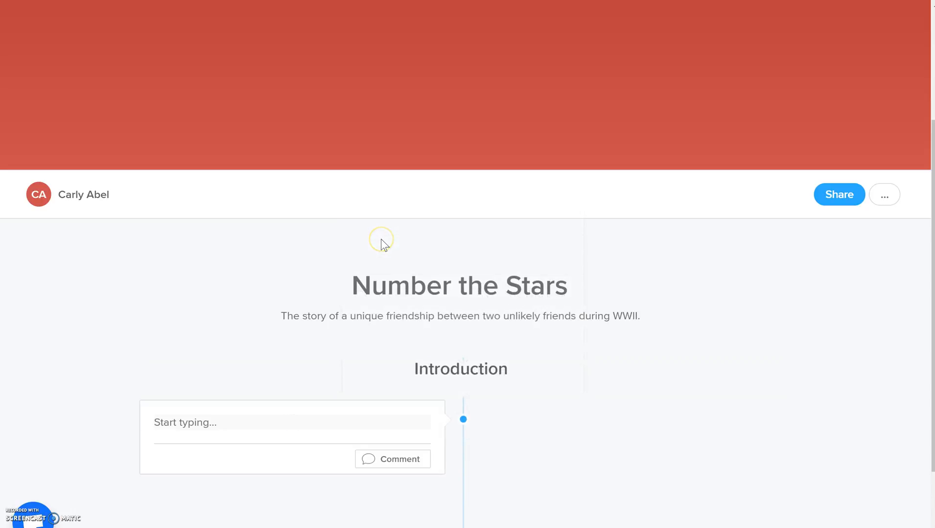
left_click(338, 422)
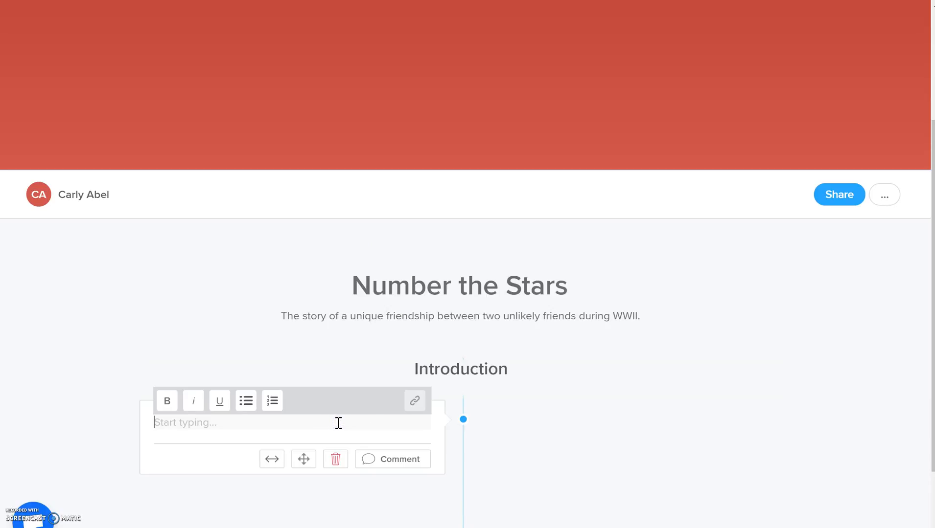
type("Nazis raid apart")
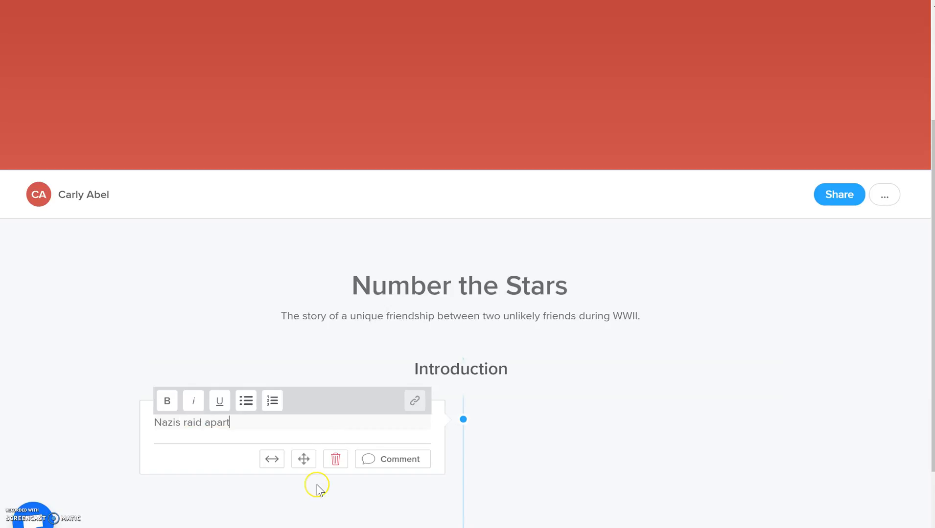
type("ments in Poland.")
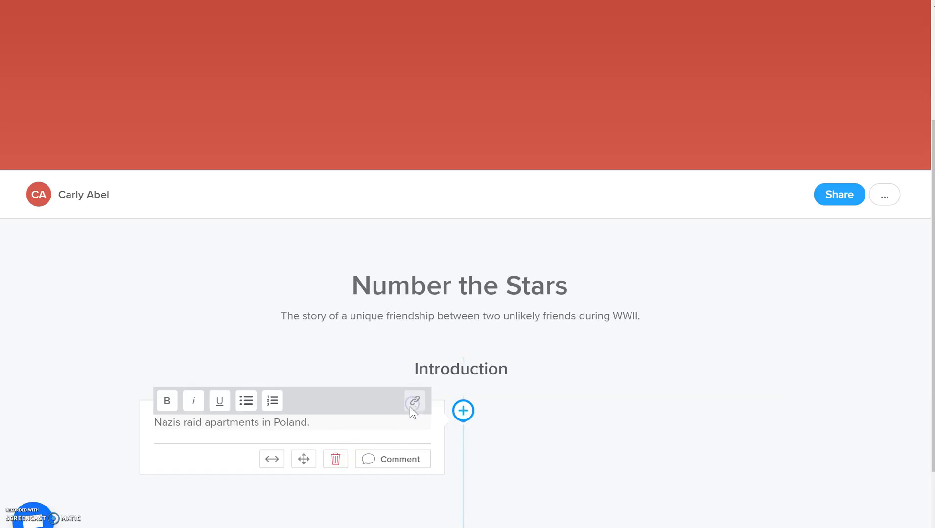
Try to move the text block under the Introduction heading and open its comment field.
left_click(303, 458)
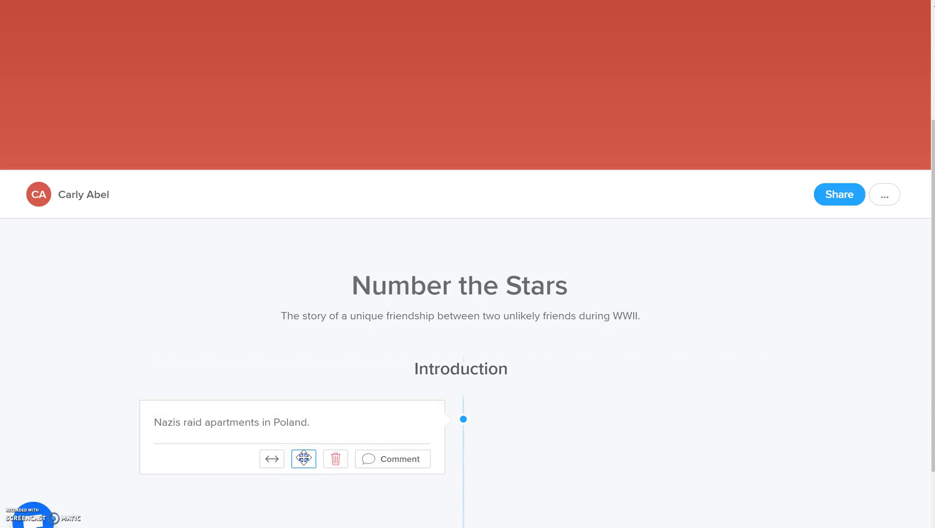
mouse_move(303, 458)
left_mouse_down()
mouse_move(307, 501)
mouse_move(313, 417)
mouse_move(314, 449)
left_mouse_up()
left_click(383, 459)
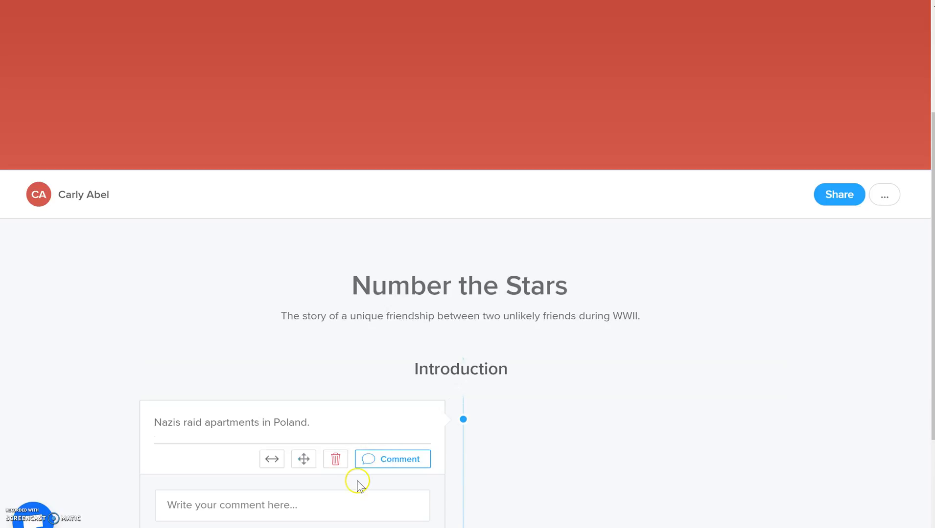
left_click(347, 500)
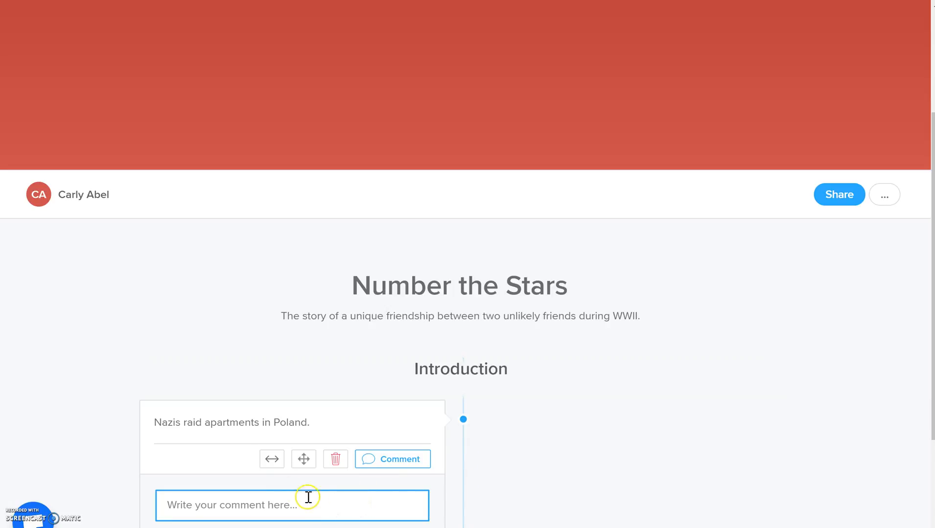
Expand the text block to the full timeline width and shrink it back to half width.
left_click(271, 462)
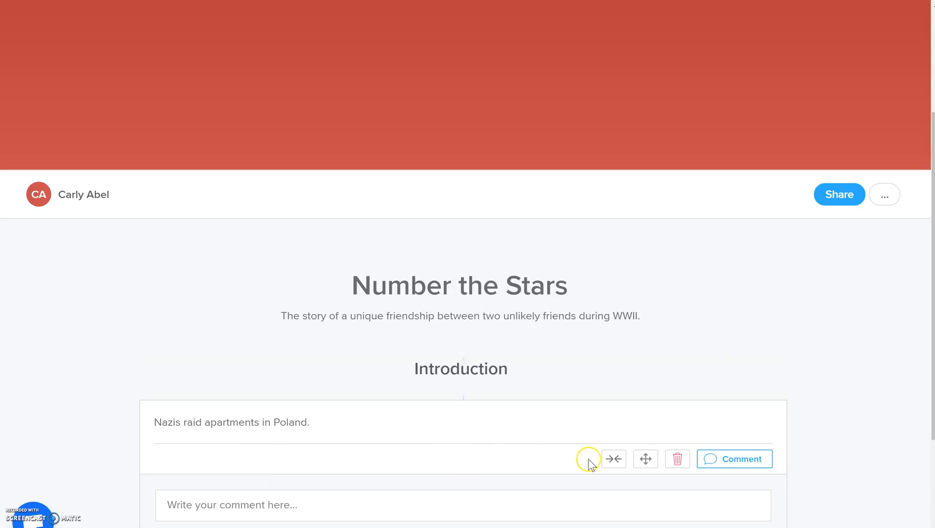
left_click(607, 460)
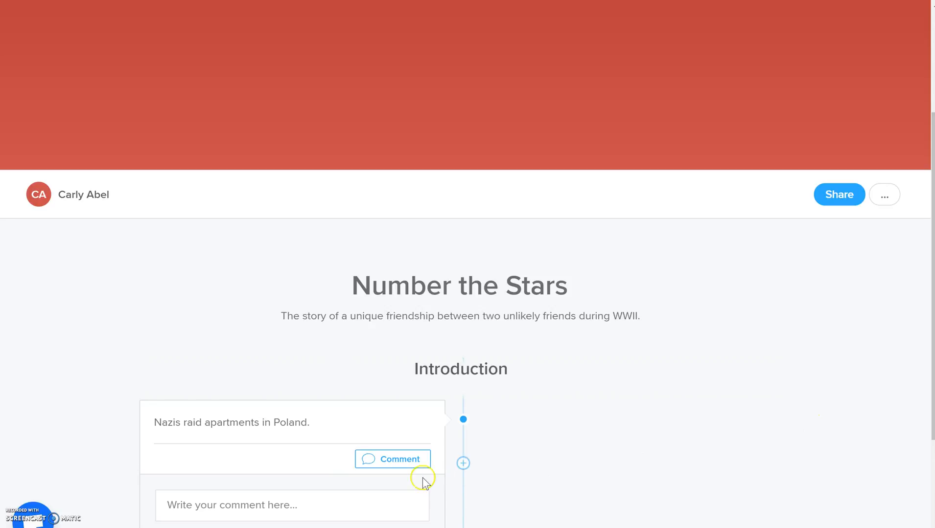
Add a "Did you know?" block to the timeline after the Poland text block and open its fact text for editing.
left_click(462, 482)
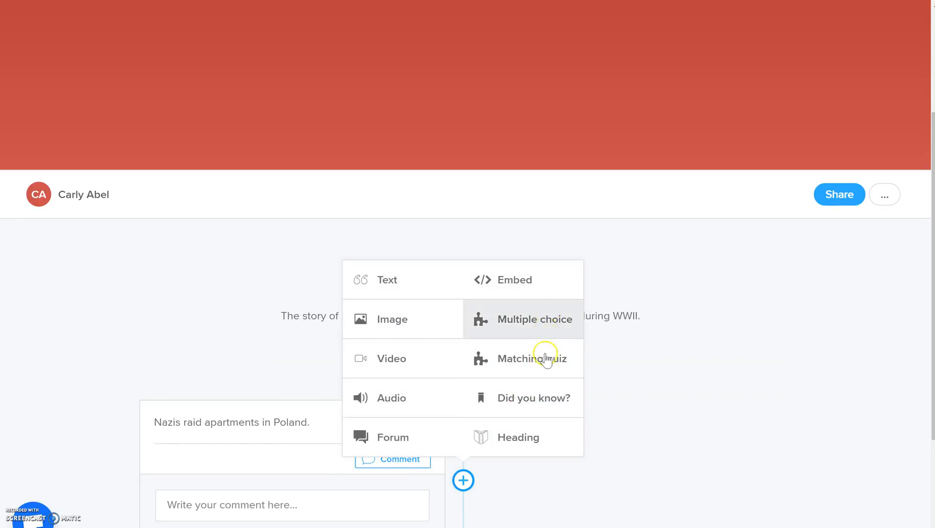
left_click(544, 396)
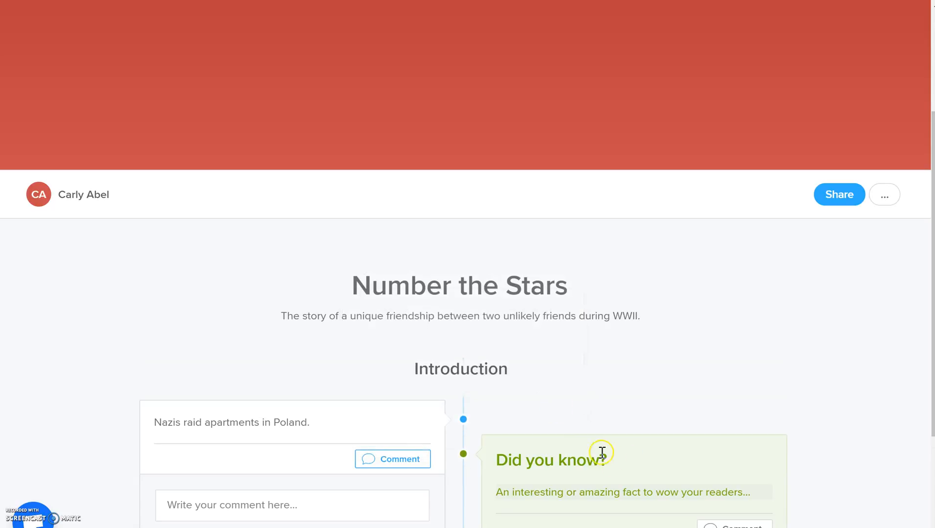
left_click(650, 493)
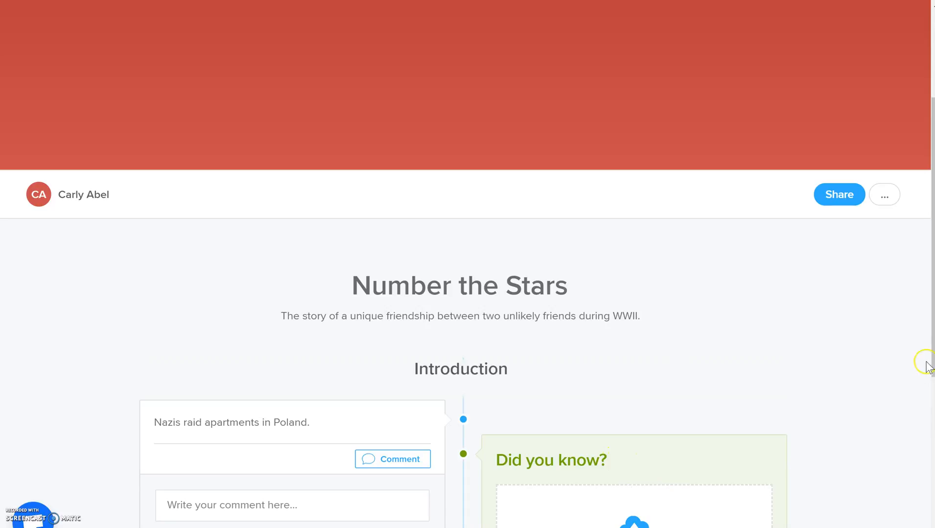
left_click_drag(932, 319, 932, 411)
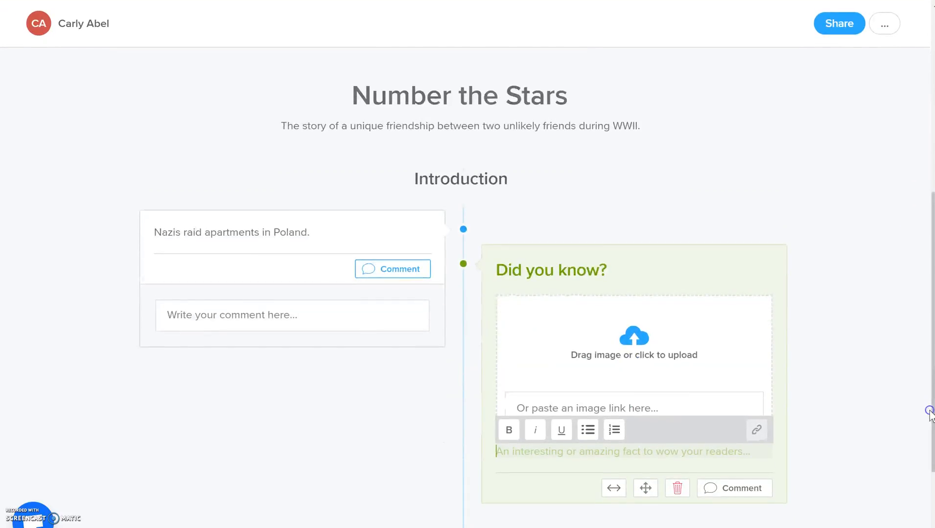
Delete the "Did you know?" block from the timeline and confirm its removal.
right_click(674, 489)
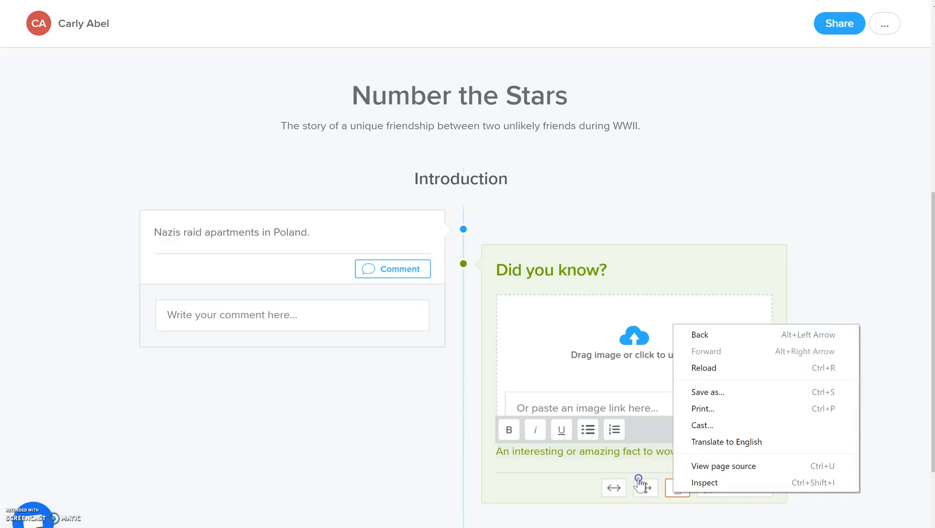
left_click(670, 487)
right_click(678, 487)
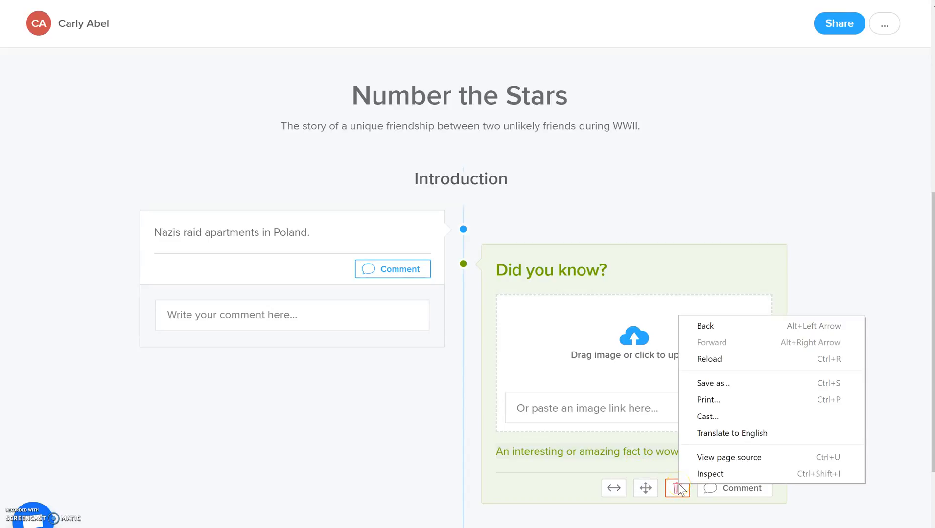
left_click(678, 488)
right_click(679, 488)
left_click(678, 488)
left_click(678, 488)
left_click(709, 450)
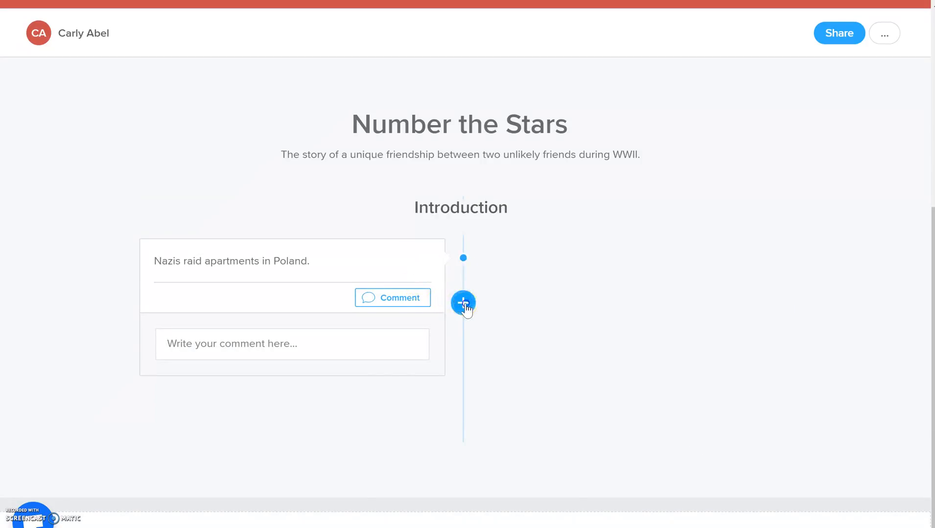
Add an image block after the text block and upload the "Number the Stars" picture from the Documents folder.
left_click(464, 304)
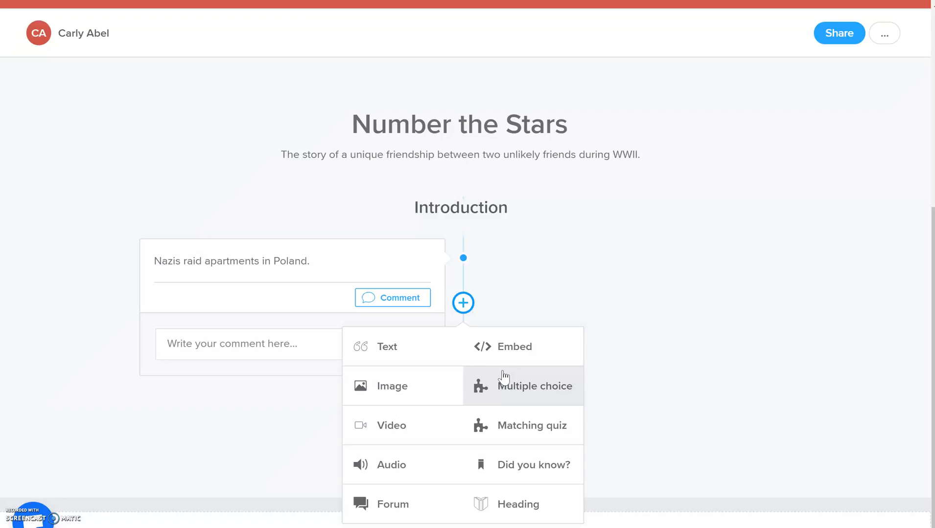
left_click(509, 386)
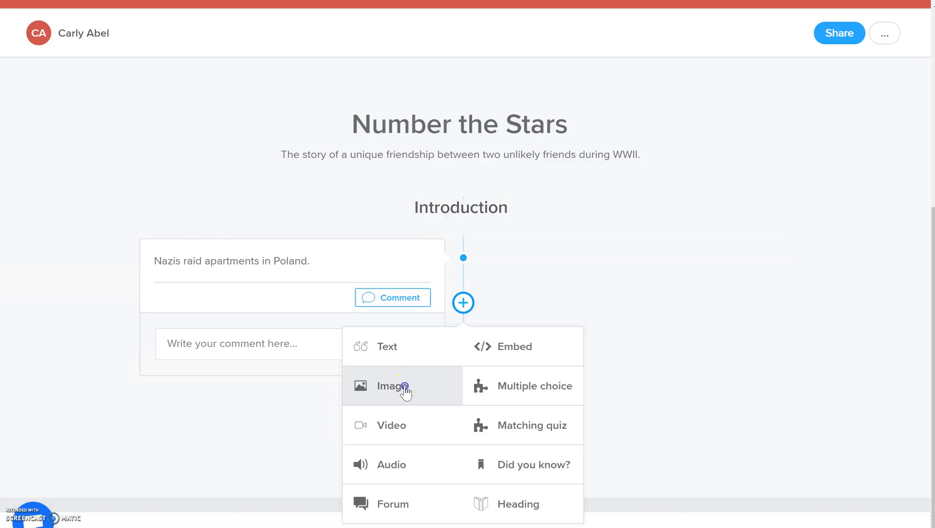
left_click(404, 387)
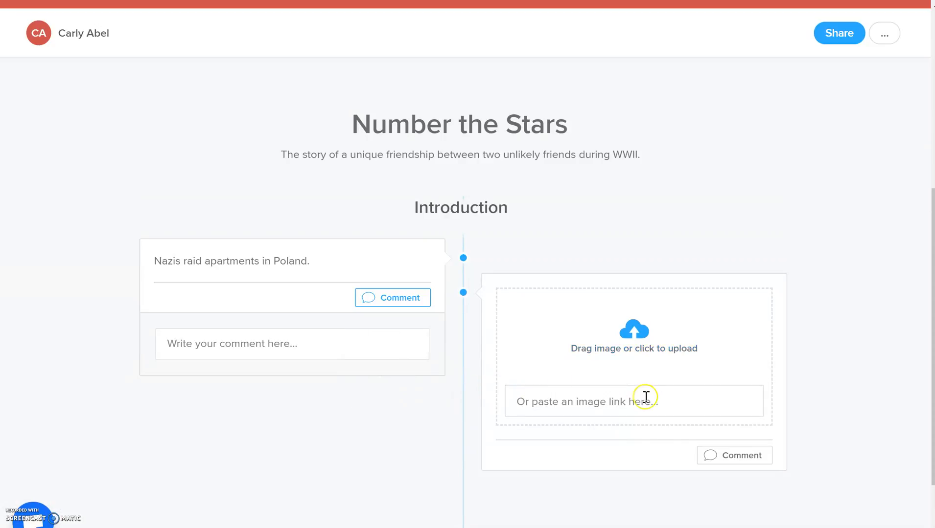
left_click(641, 348)
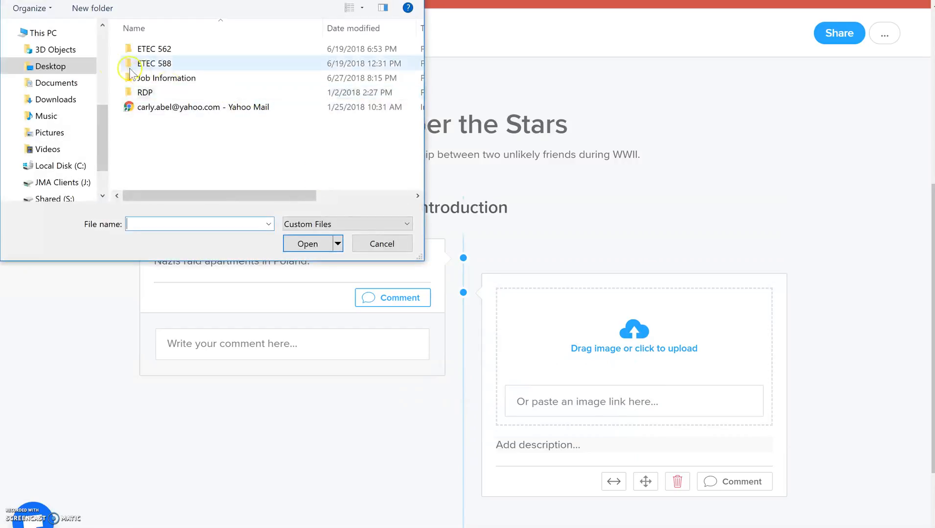
left_click(75, 87)
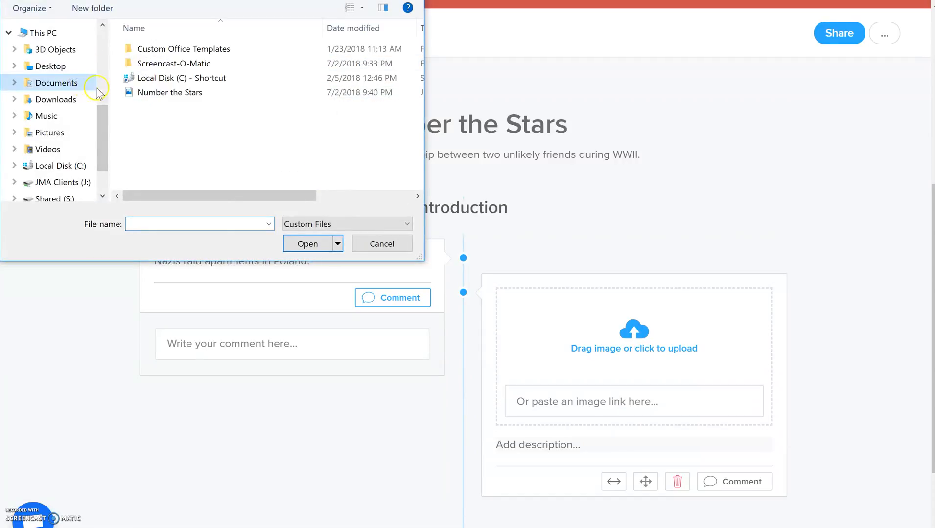
left_click(148, 93)
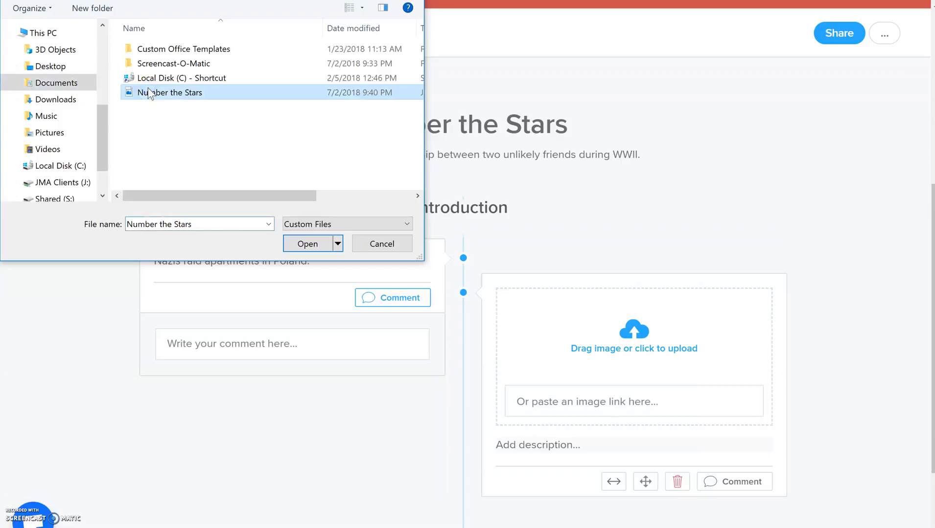
left_click(315, 244)
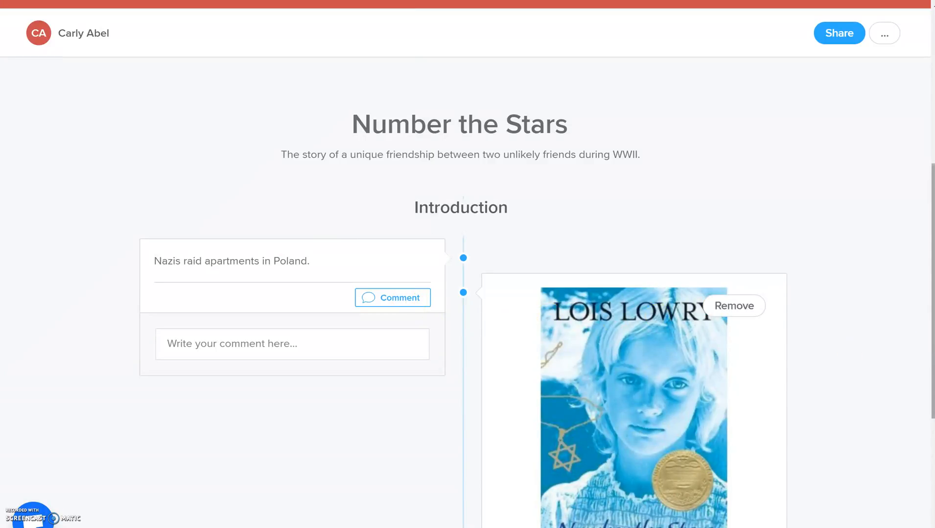
Add an empty audio block to the timeline after the book cover image.
left_click_drag(932, 310, 929, 413)
left_click(463, 420)
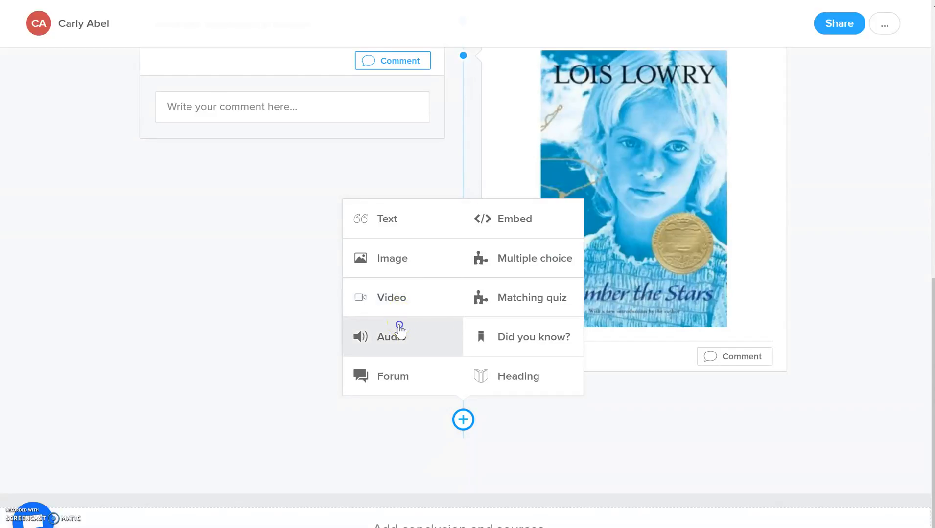
left_click(399, 326)
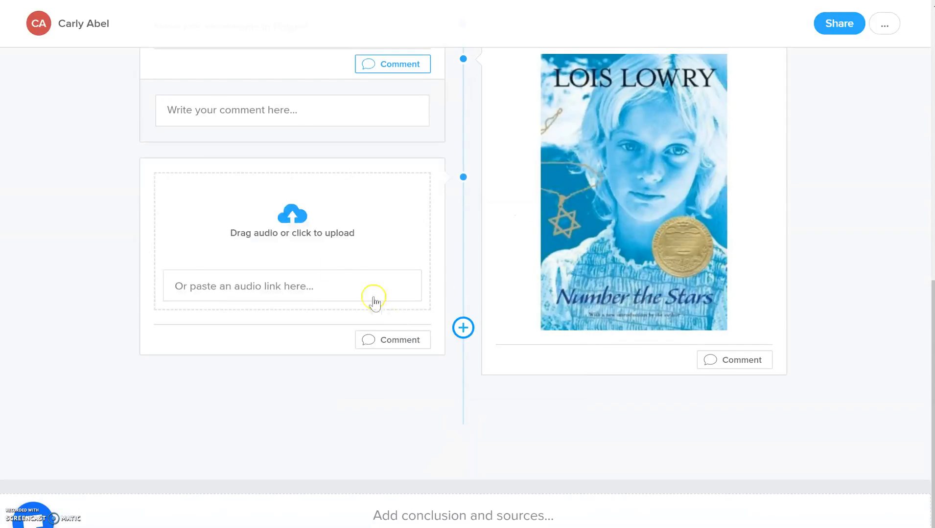
left_click(296, 279)
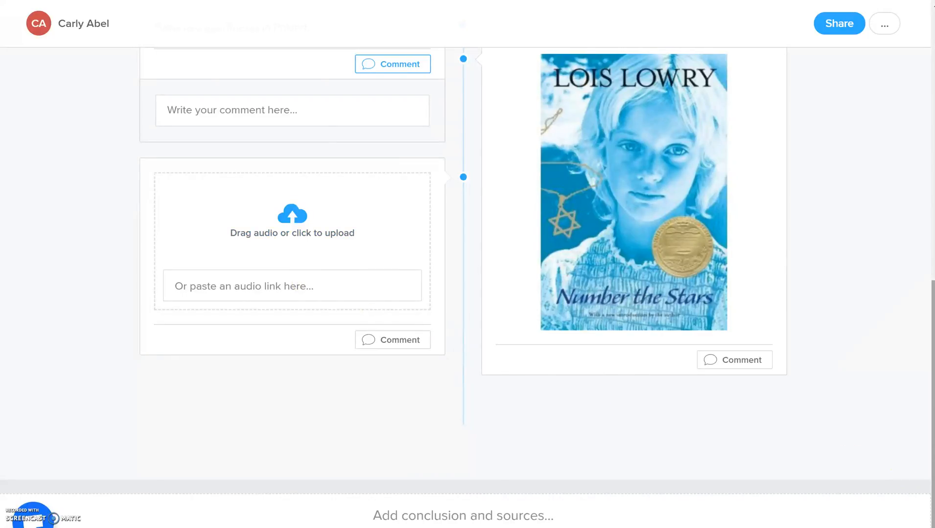
Look at the story's copy, print and delete options and its invitation and sharing settings, leaving them unchanged.
mouse_move(933, 478)
left_mouse_down()
mouse_move(924, 273)
mouse_move(930, 455)
left_mouse_up()
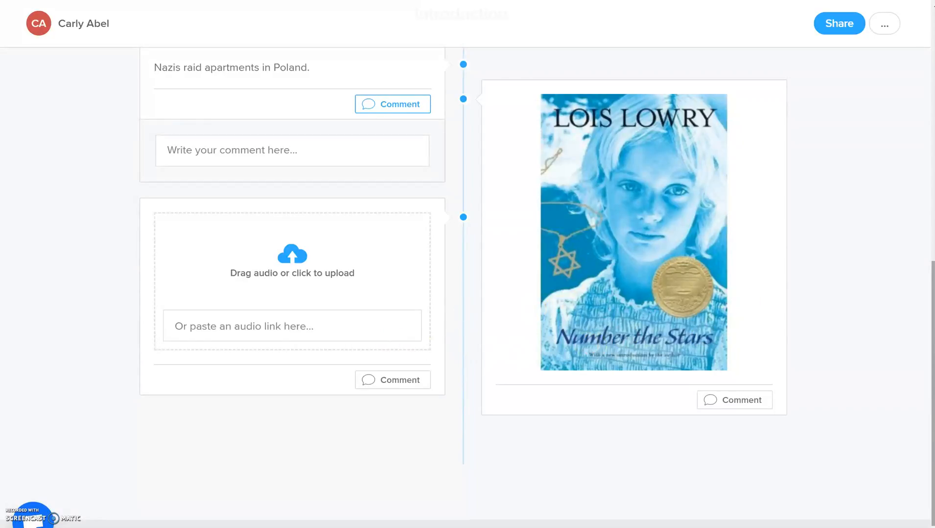
scroll(925, 292, "up", 7)
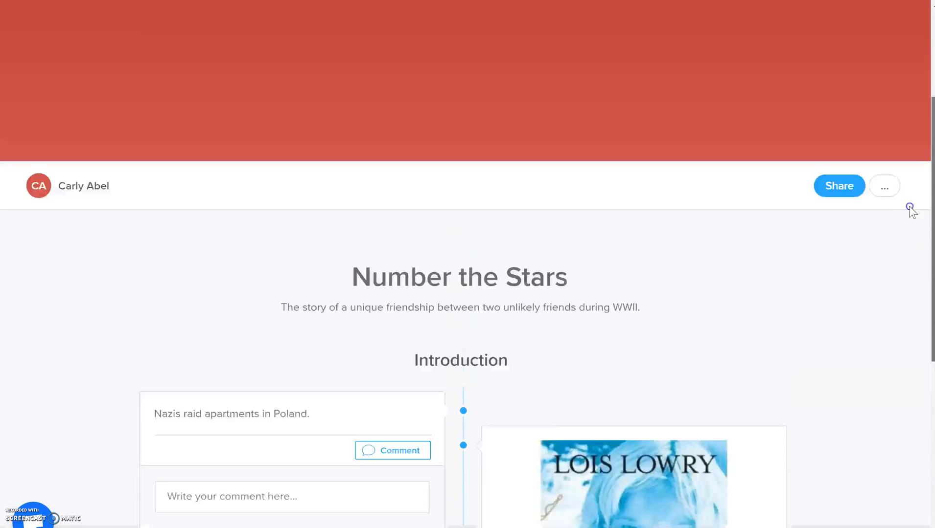
scroll(910, 208, "up", 1)
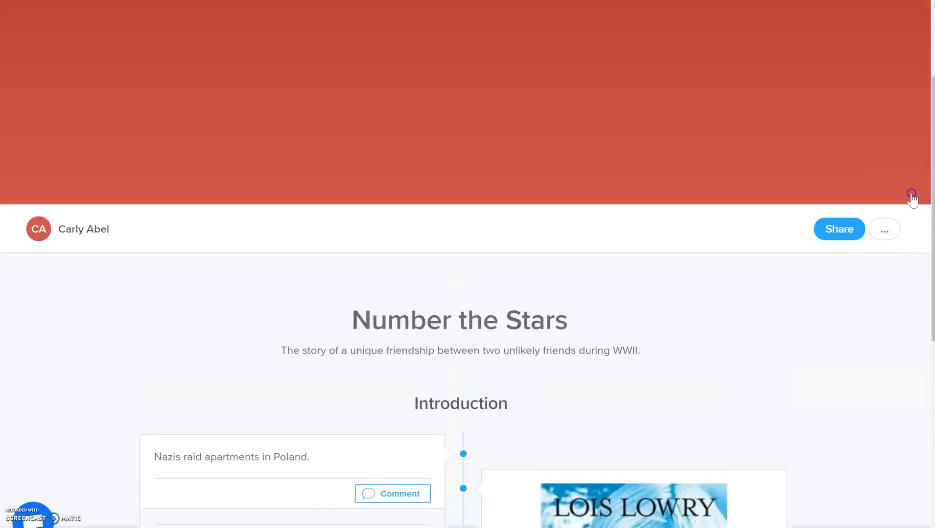
left_click(891, 231)
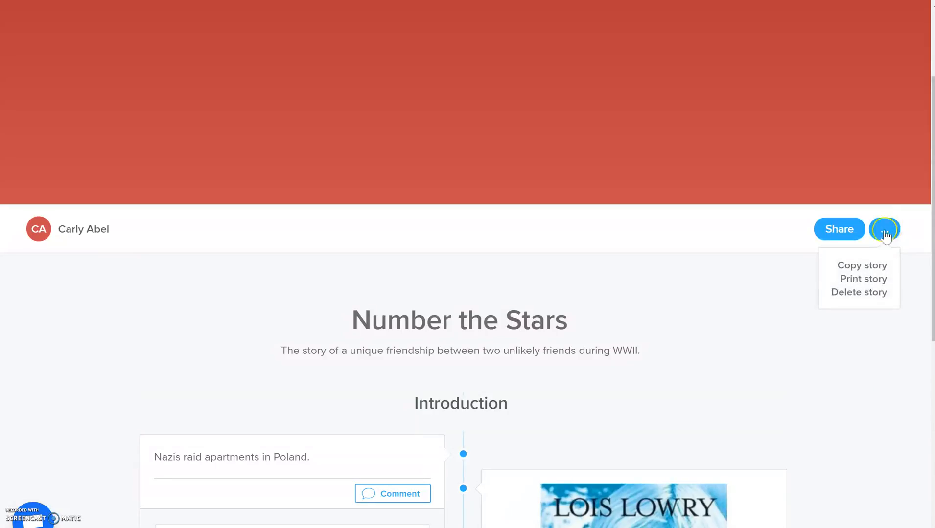
left_click(850, 234)
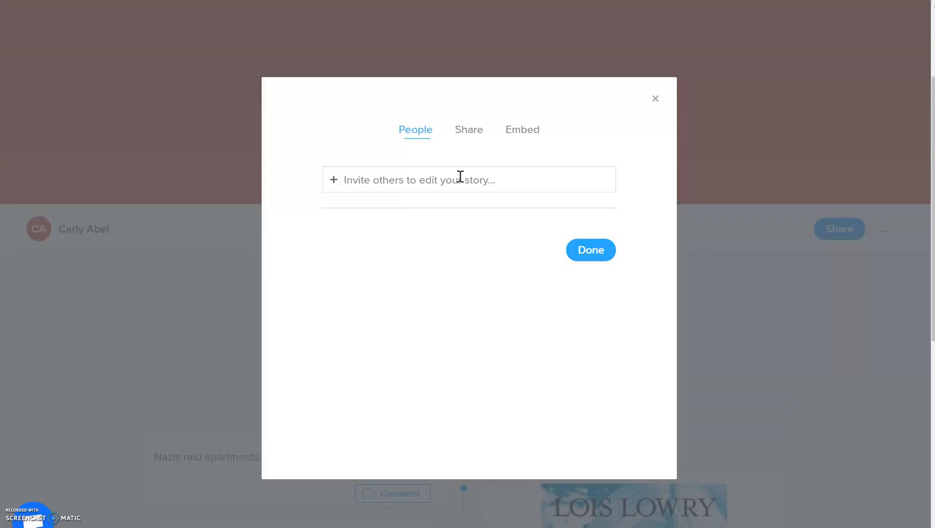
left_click(588, 238)
left_click(598, 250)
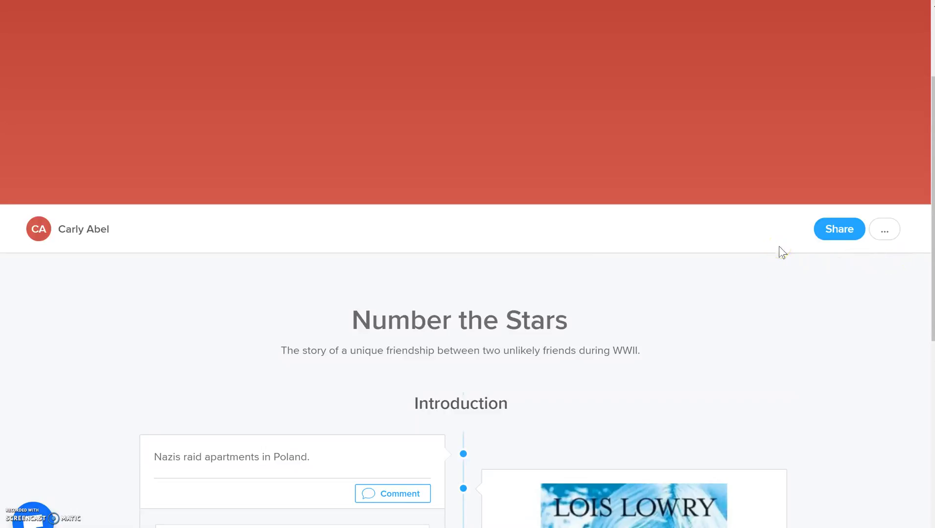
Leave the story editor and return to the overview of all stories.
left_click(766, 224)
key("alt+Left")
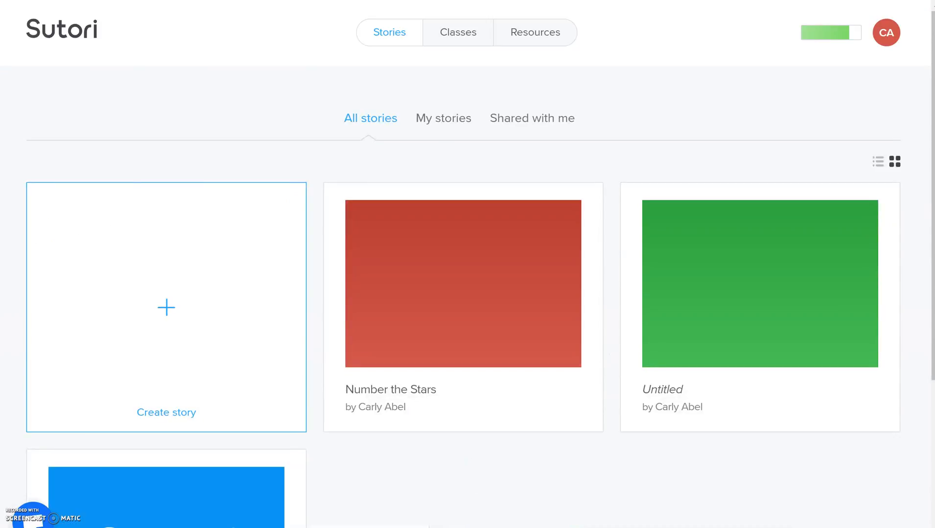